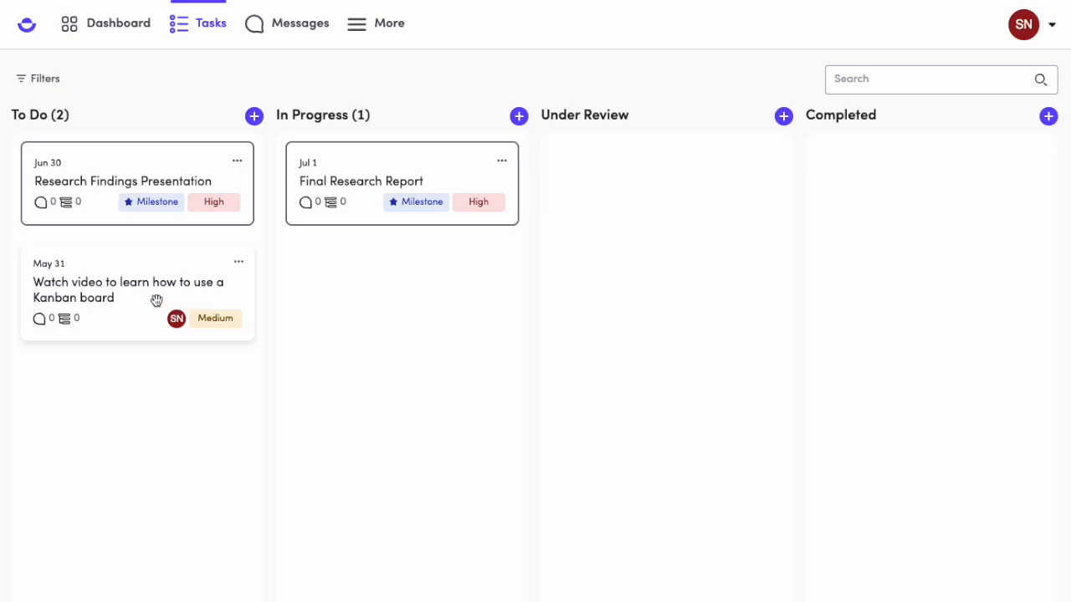
- Create a To Do task titled "SWOT Analysis" and assign it to the first listed team member
left_click(254, 116)
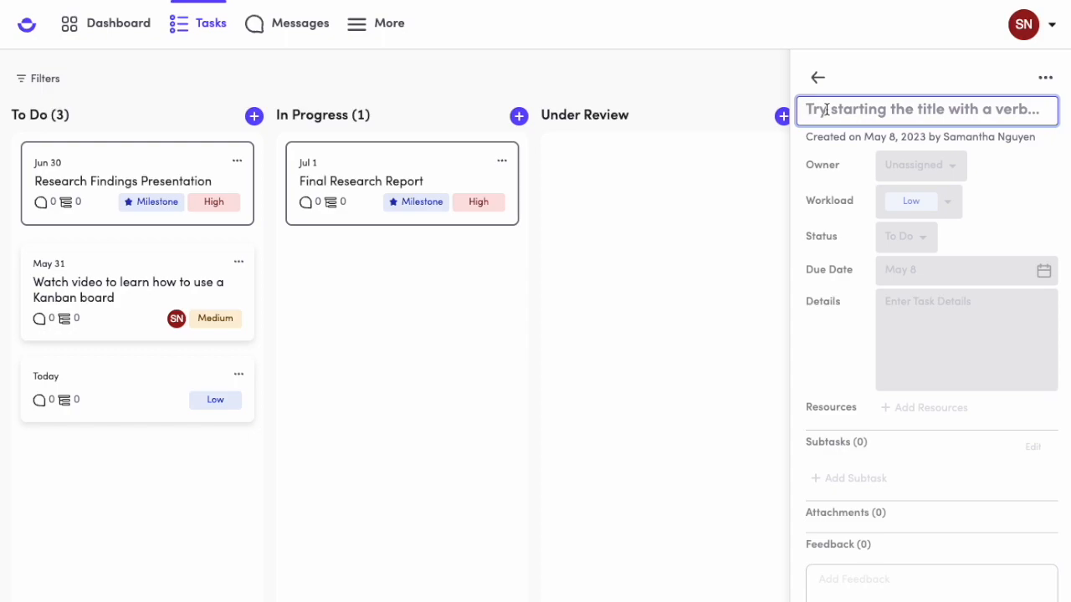
type("SWOT Analysis")
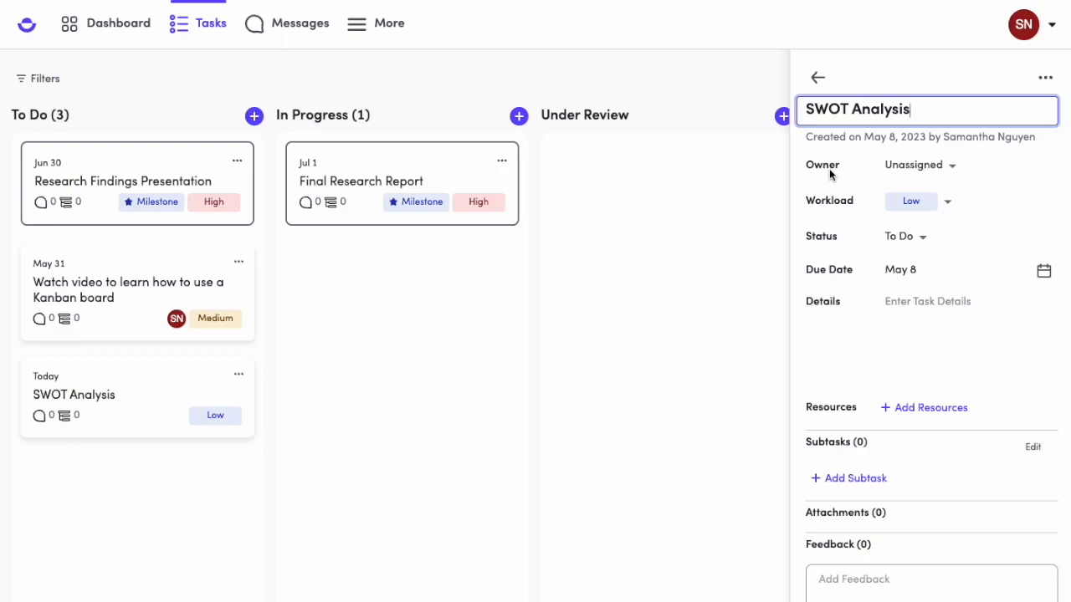
left_click(908, 166)
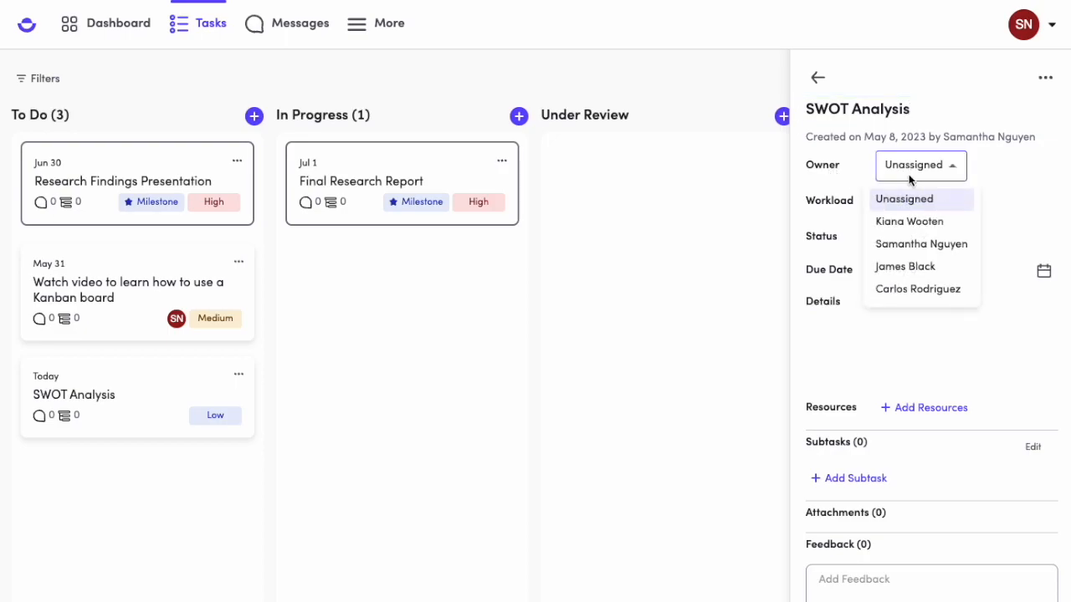
left_click(912, 222)
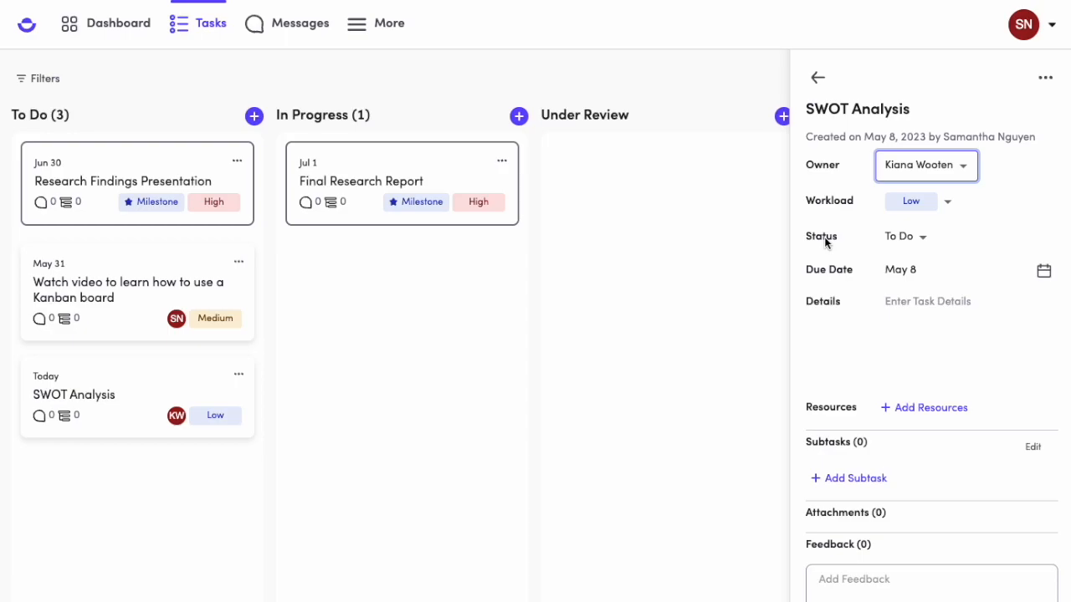
- Set the SWOT Analysis task's status to In Progress and move its card back to To Do
left_click(907, 239)
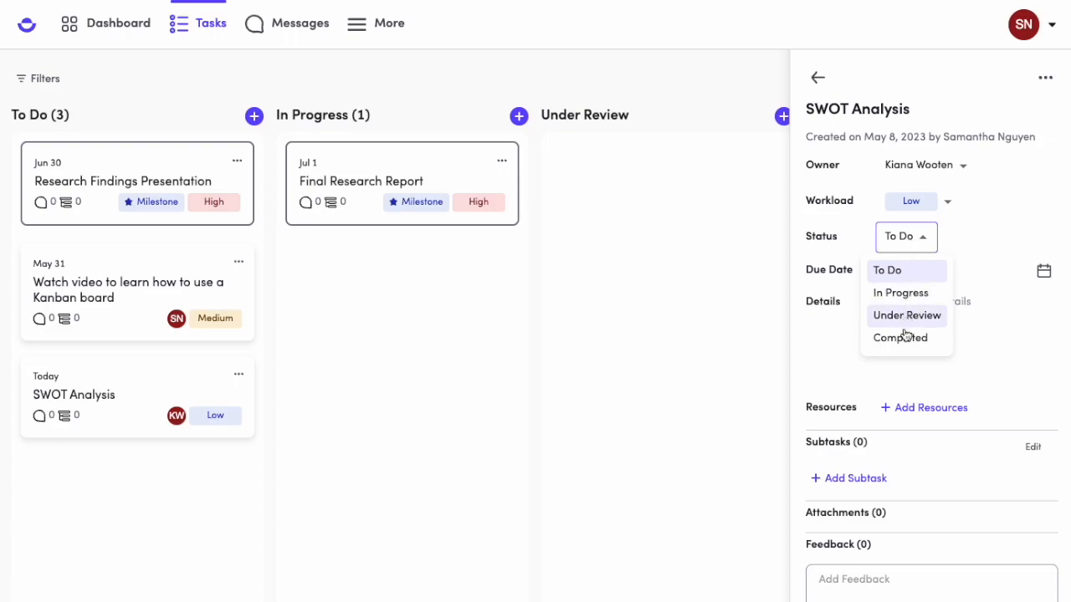
left_click(909, 292)
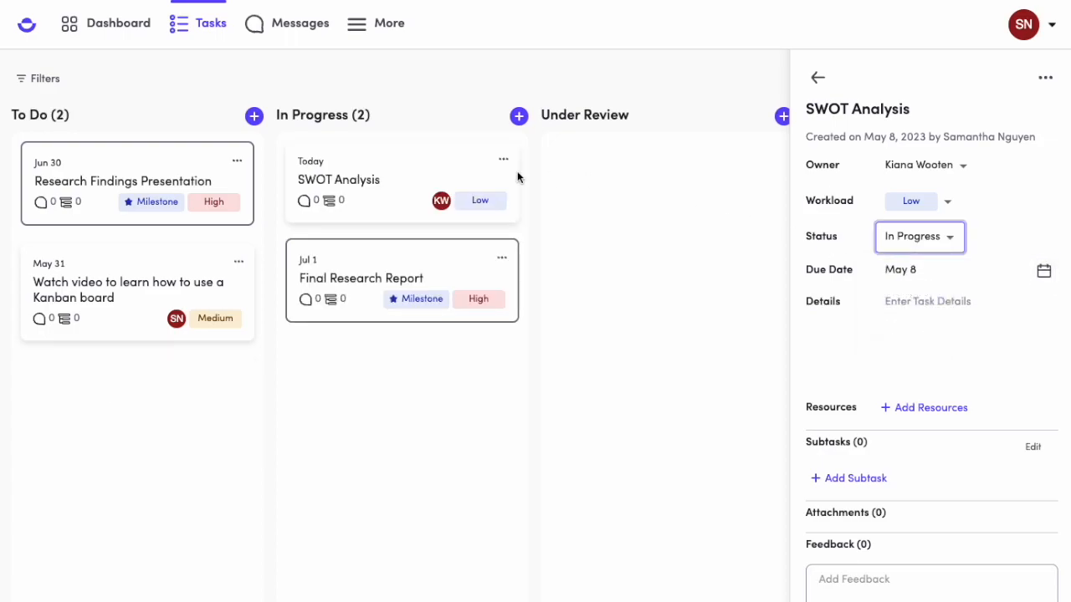
left_click_drag(404, 178, 845, 232)
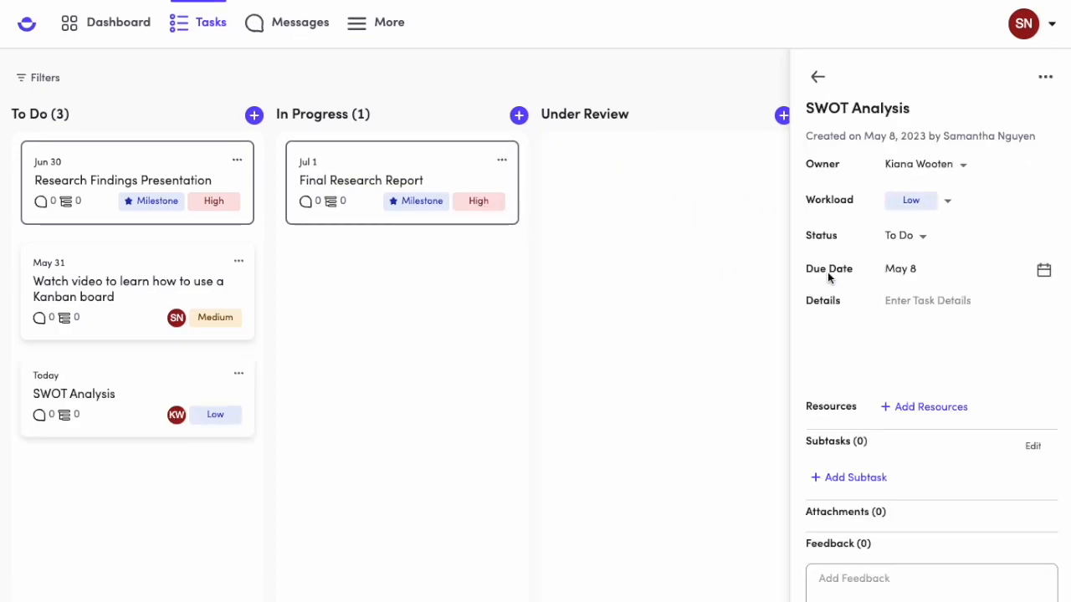
- Set the SWOT Analysis task's due date to May 15
left_click(1044, 272)
left_click(1045, 271)
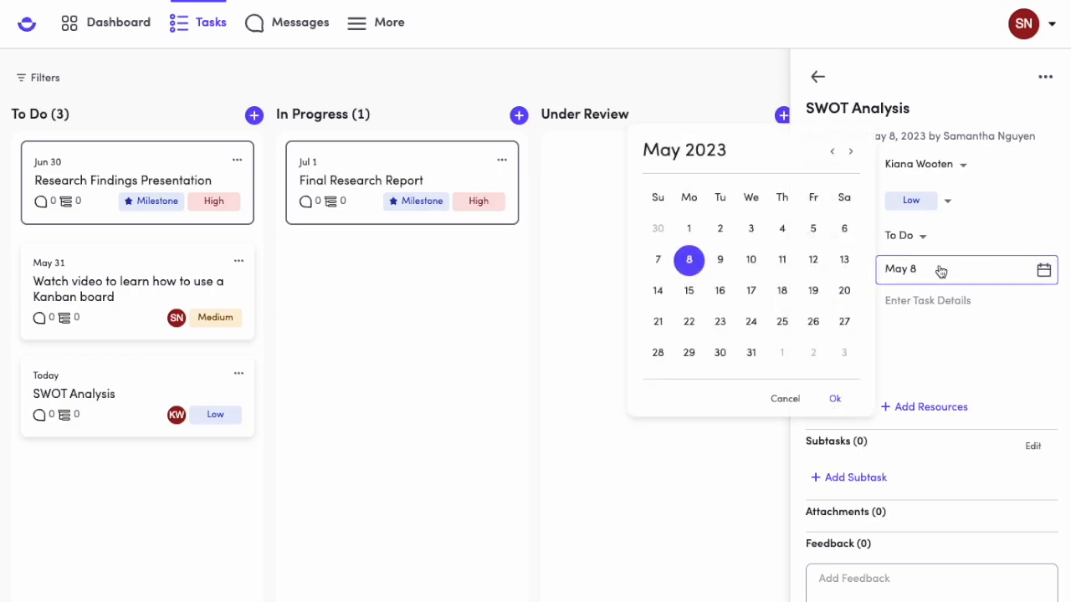
left_click(691, 291)
left_click(839, 400)
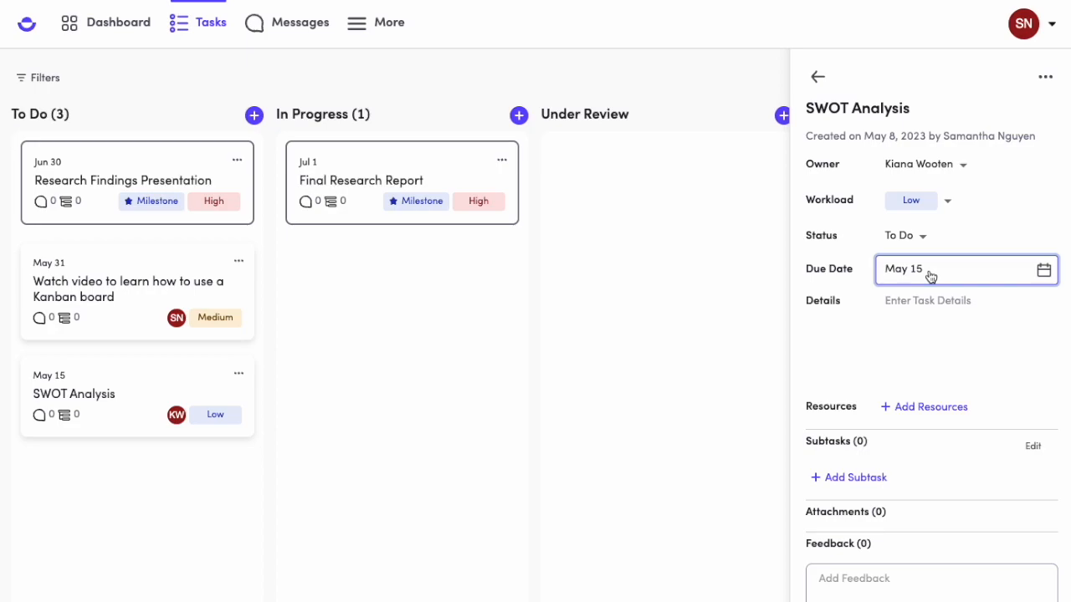
- Set the task's due date to May 14 and enter the details "Needs to include at least 5 points for each heading!"
left_click(1041, 269)
left_click(657, 290)
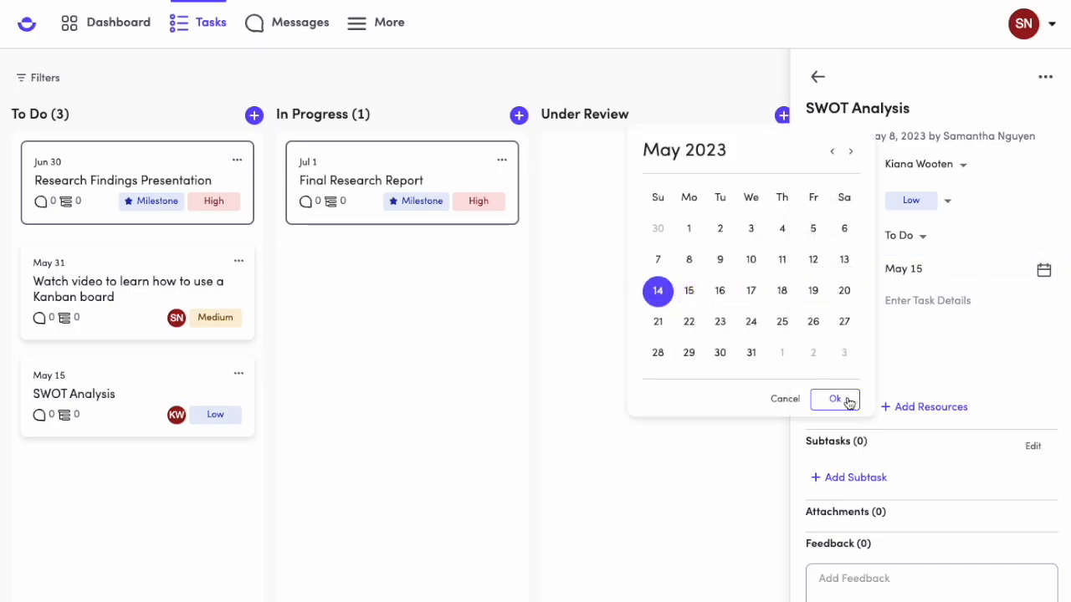
left_click(838, 400)
left_click(915, 311)
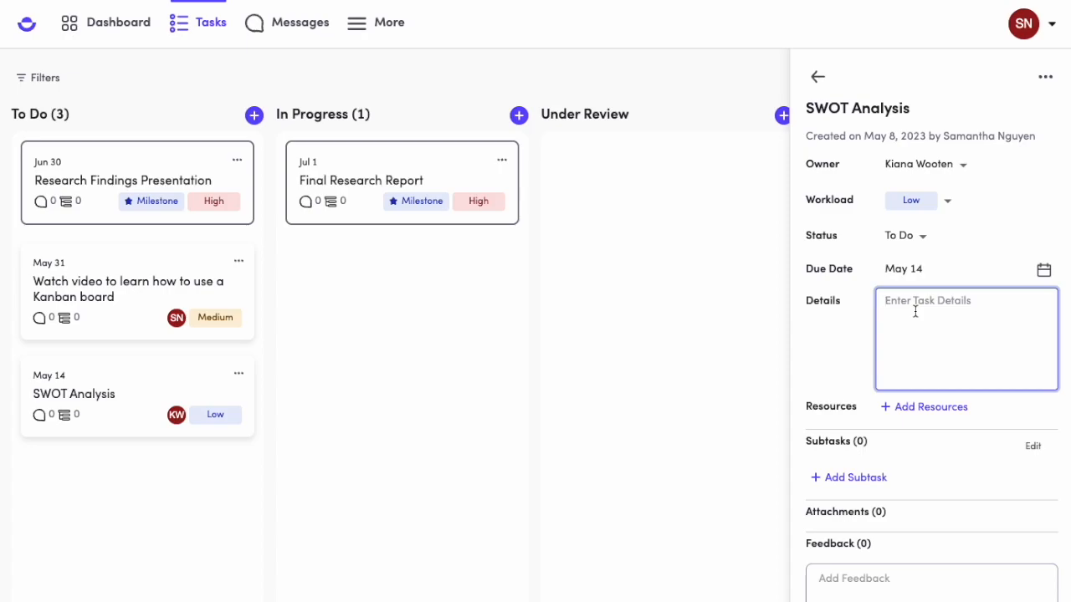
type("Needs to include at least 5 points for each heading!")
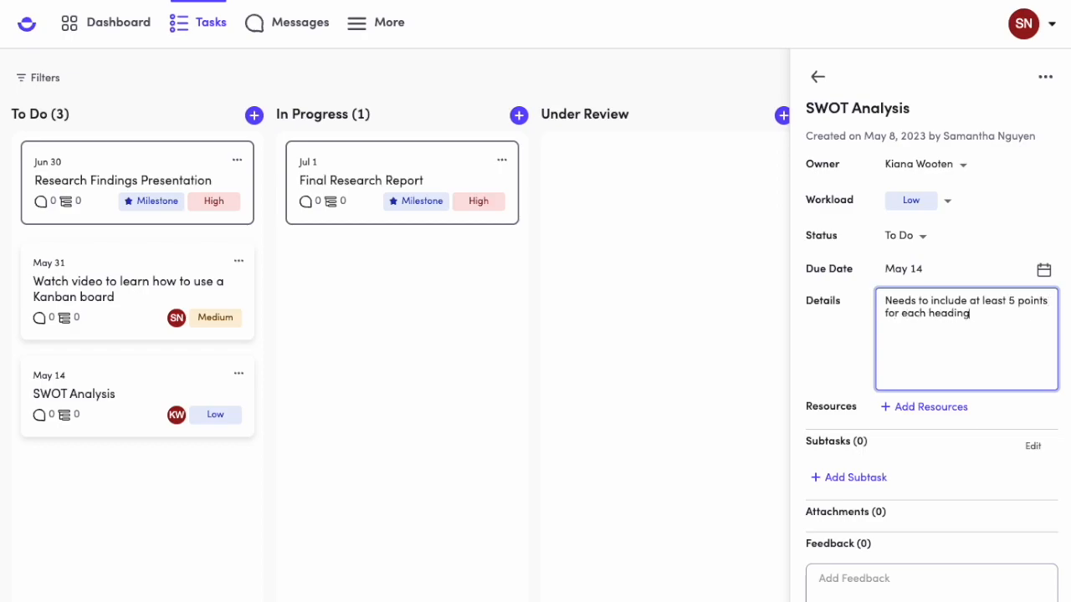
- Upload the image file SWOT Example.jpg as a resource of the SWOT Analysis task
left_click(931, 407)
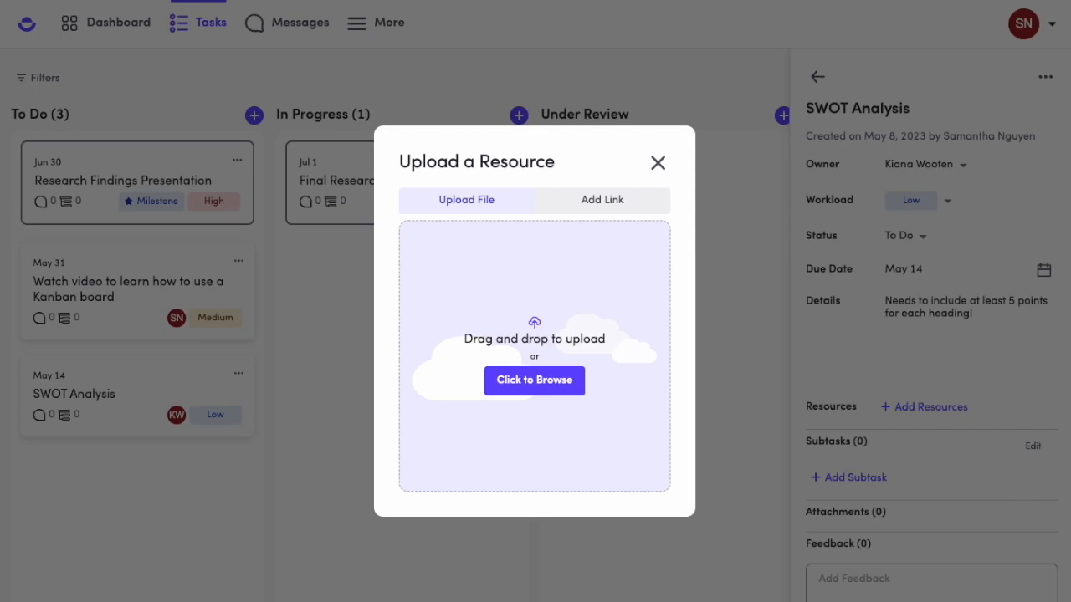
left_click_drag(1070, 528, 604, 375)
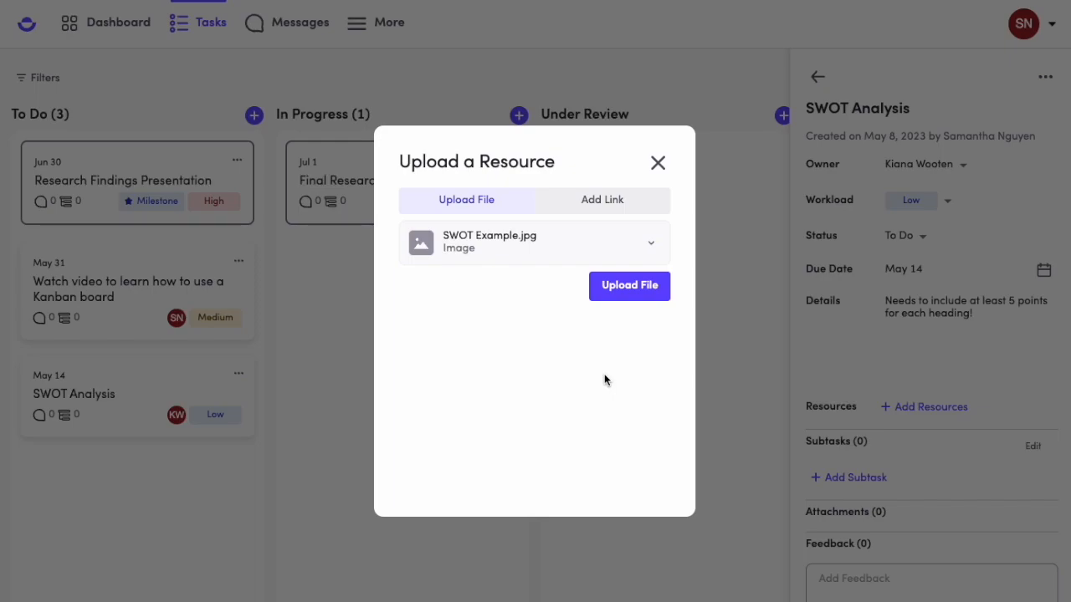
left_click(619, 281)
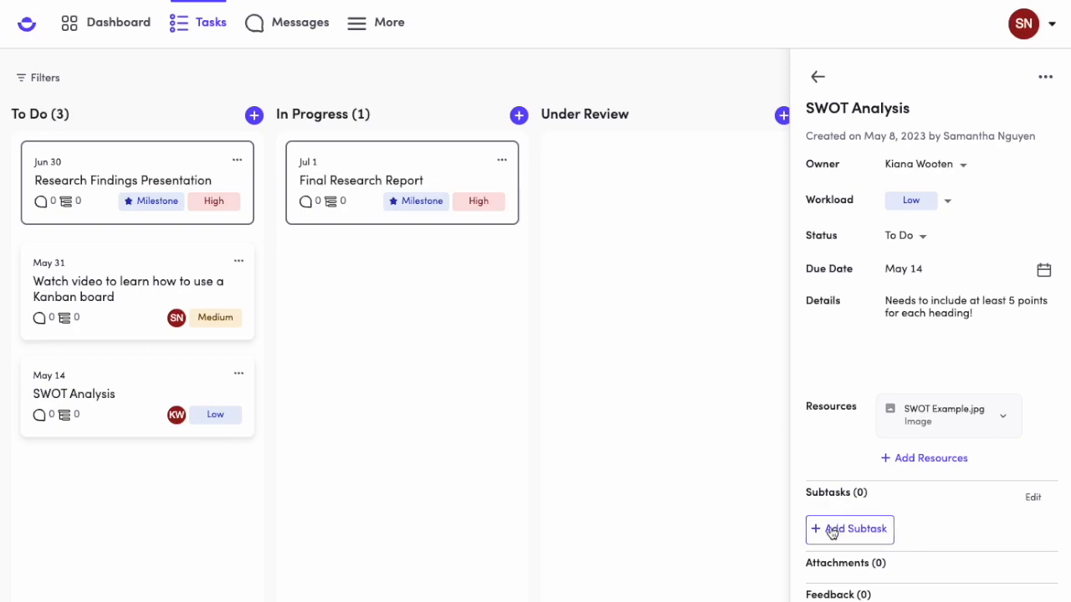
- Add a subtask titled "Strengths" to the SWOT Analysis task
left_click(860, 534)
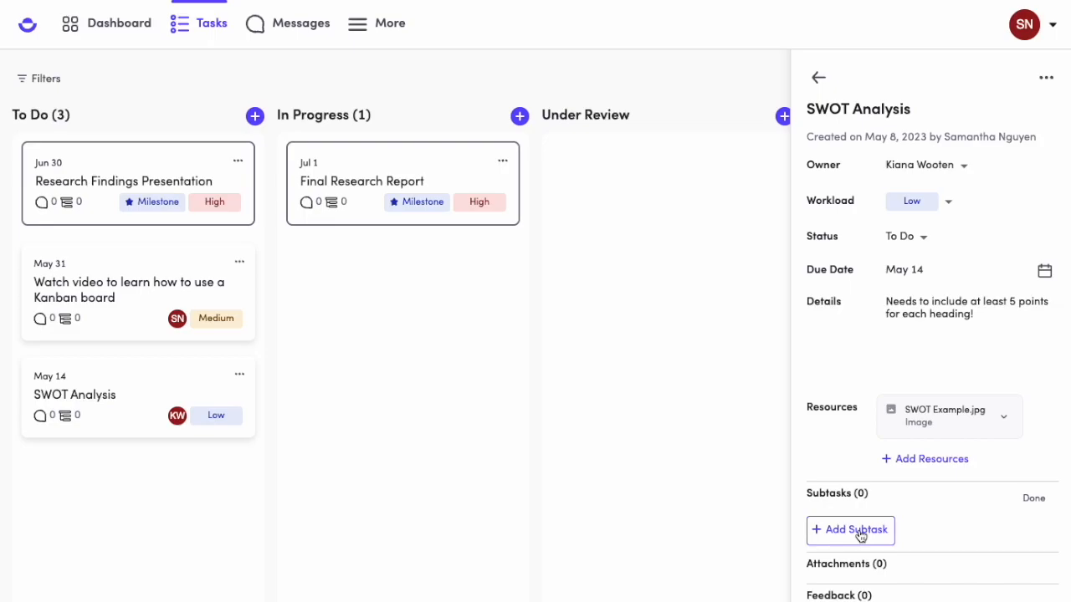
left_click(860, 531)
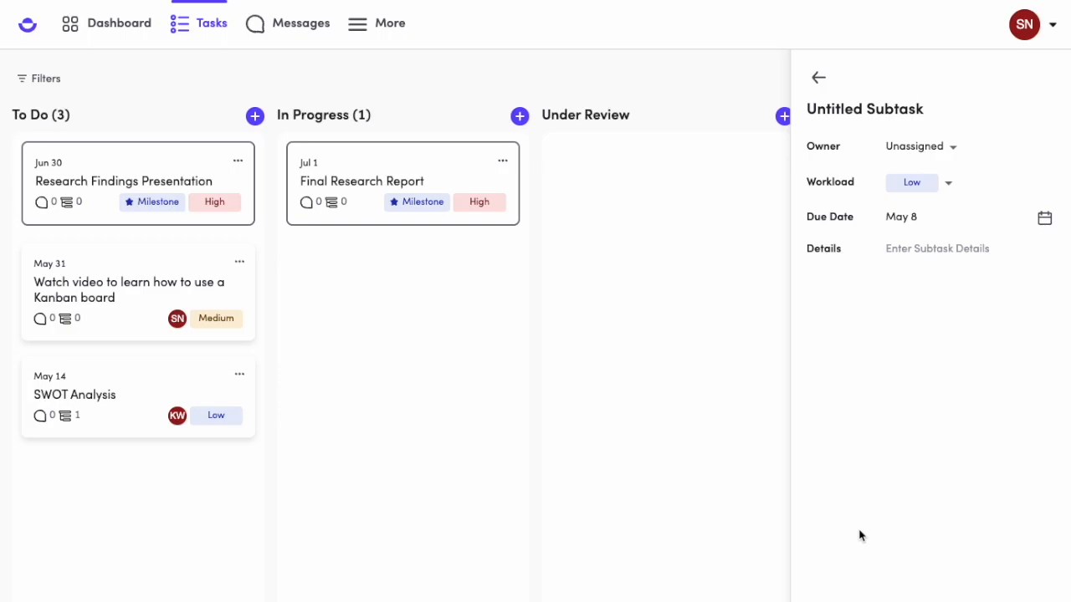
left_click(896, 109)
key("ctrl+a")
key("BackSpace")
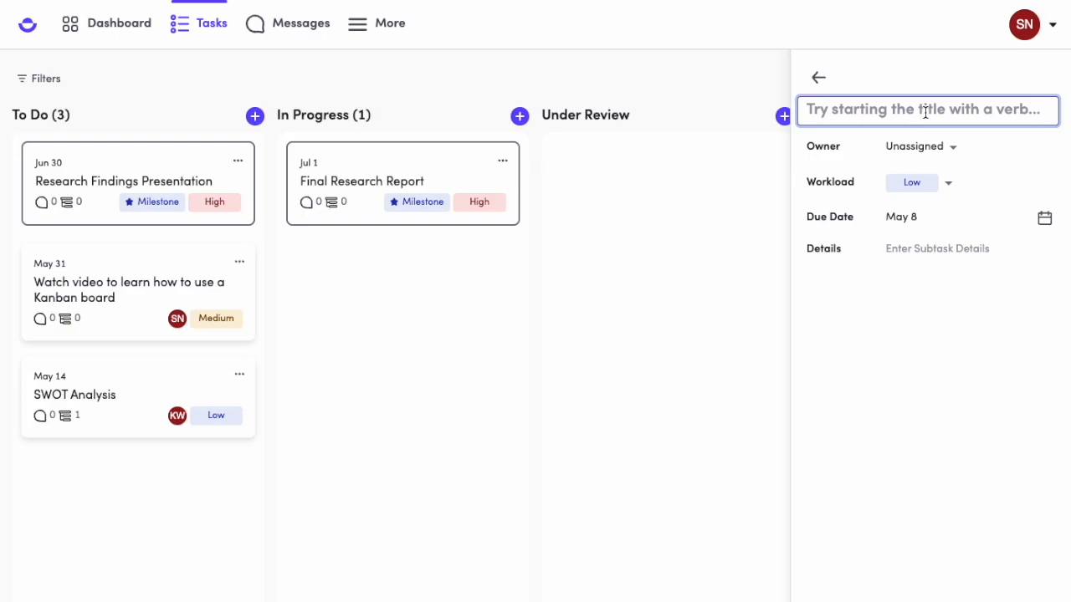
type("Strengths")
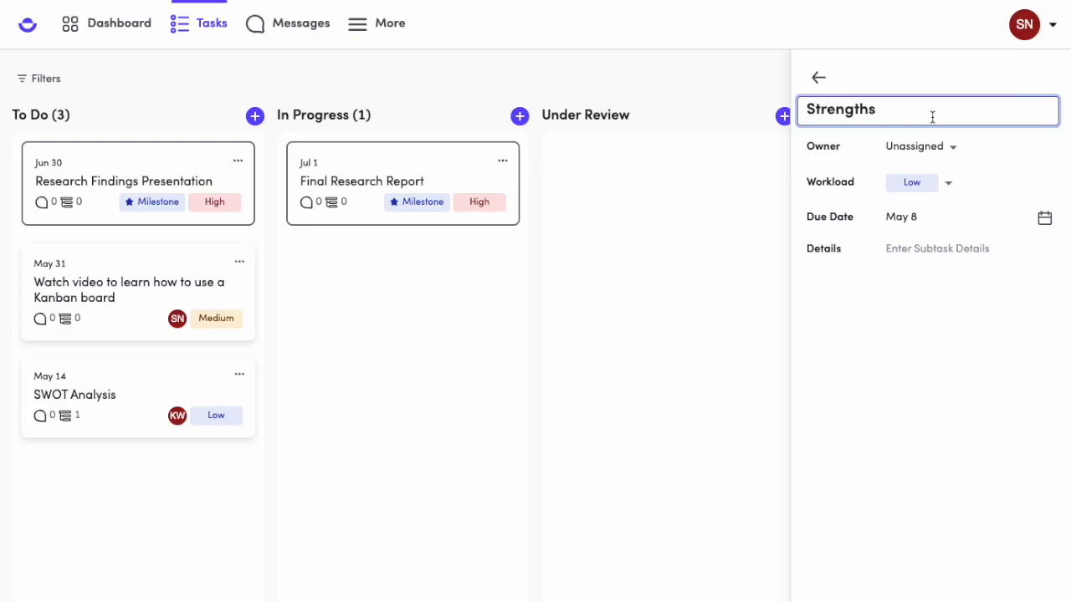
- Assign the Strengths subtask to the third listed team member and return to the task board
left_click(937, 153)
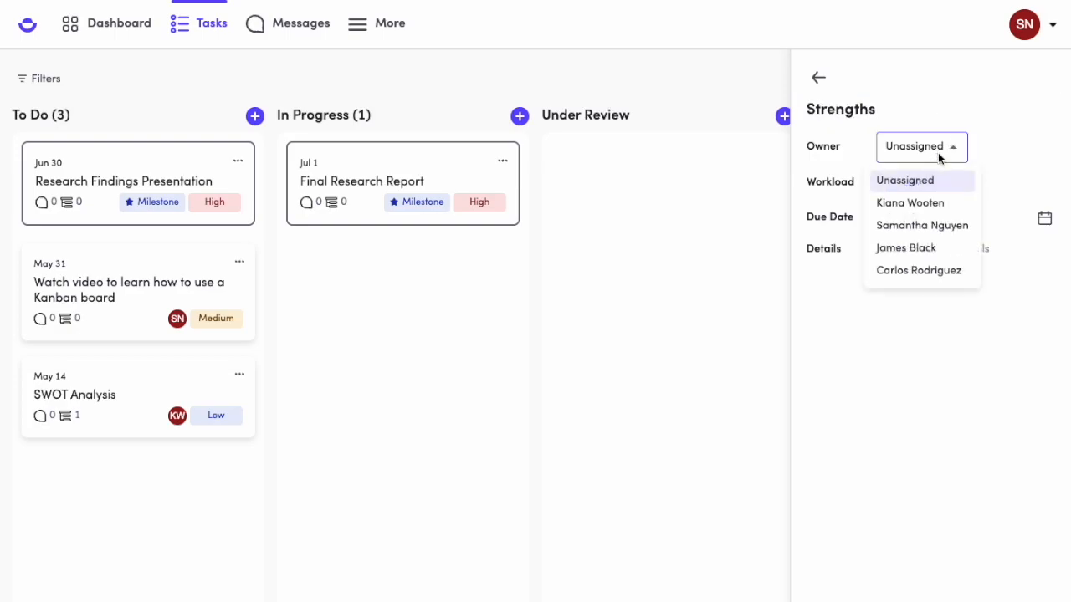
left_click(923, 248)
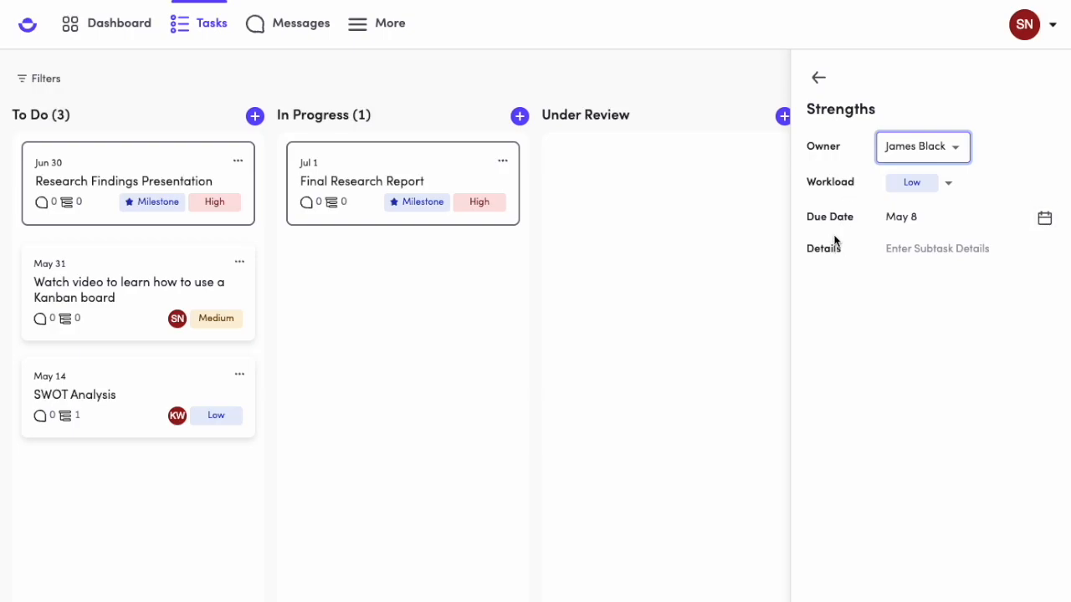
left_click(820, 82)
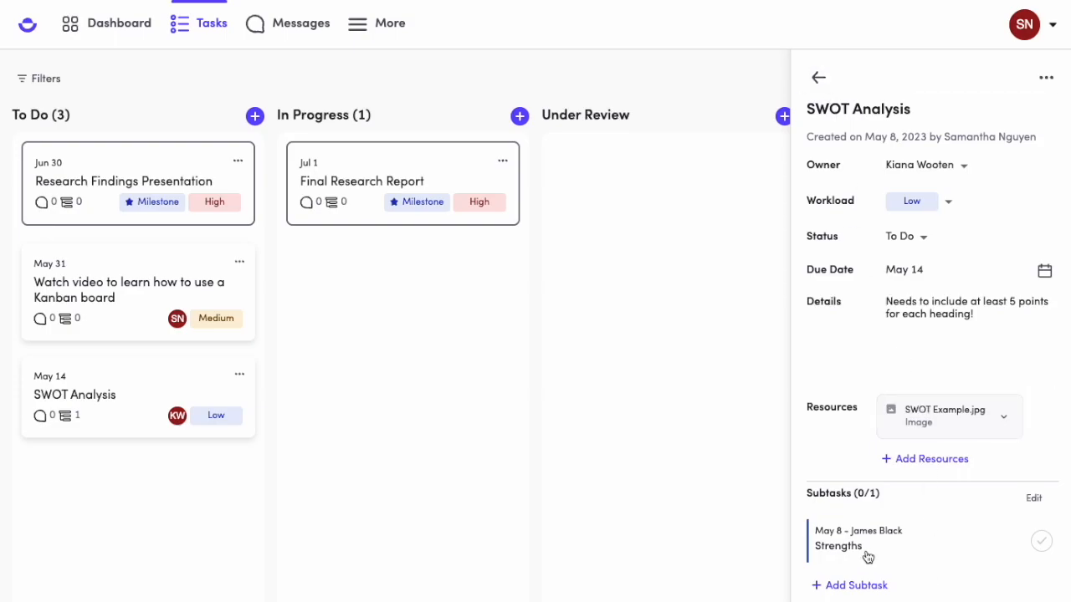
left_click(705, 465)
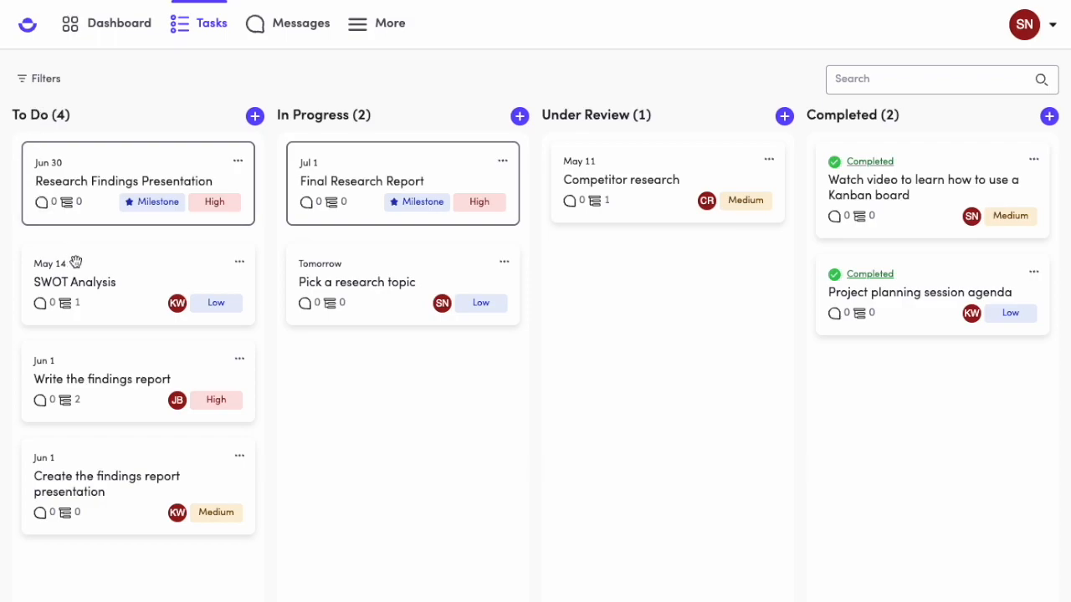
- Advance the SWOT Analysis card from To Do through In Progress to Under Review
left_click_drag(83, 284, 365, 368)
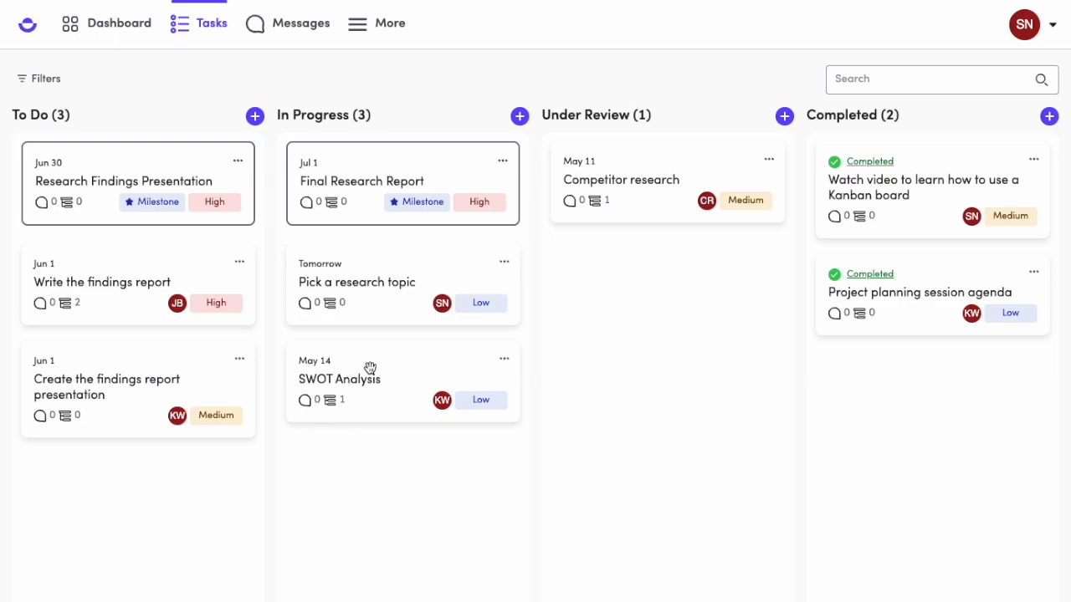
left_click_drag(394, 377, 641, 337)
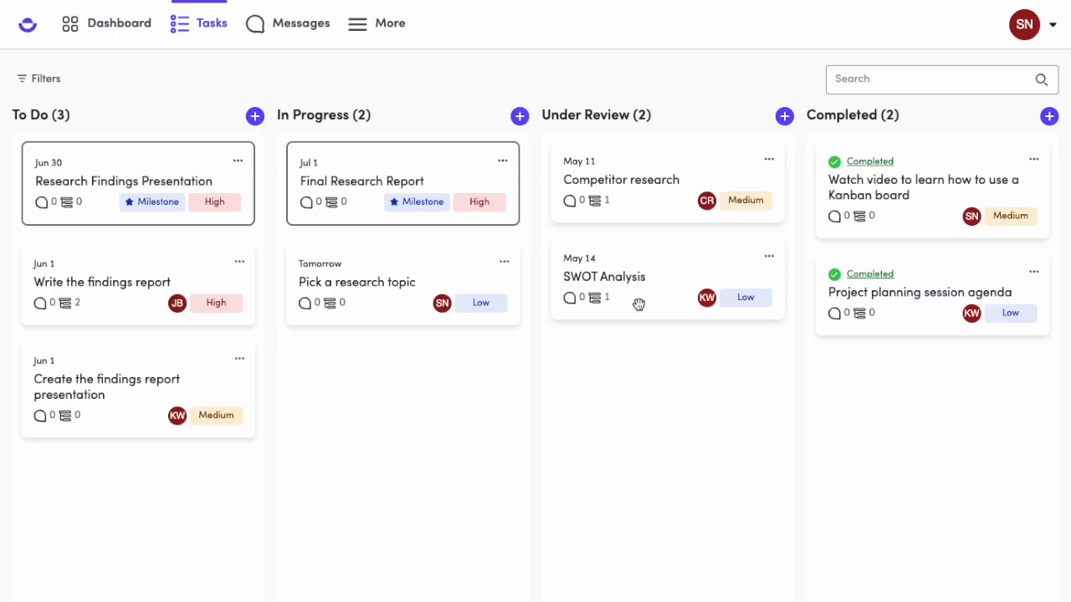
- Enter the feedback "This looks great, good to go!" in the SWOT Analysis task and move its card to Completed
left_click(638, 304)
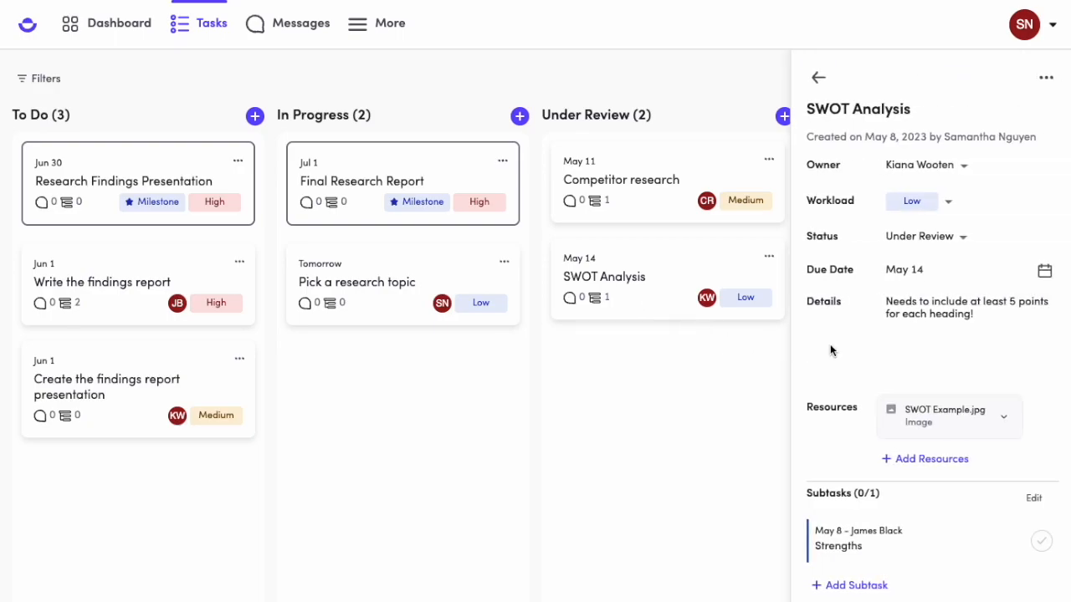
scroll(835, 352, "down", 3)
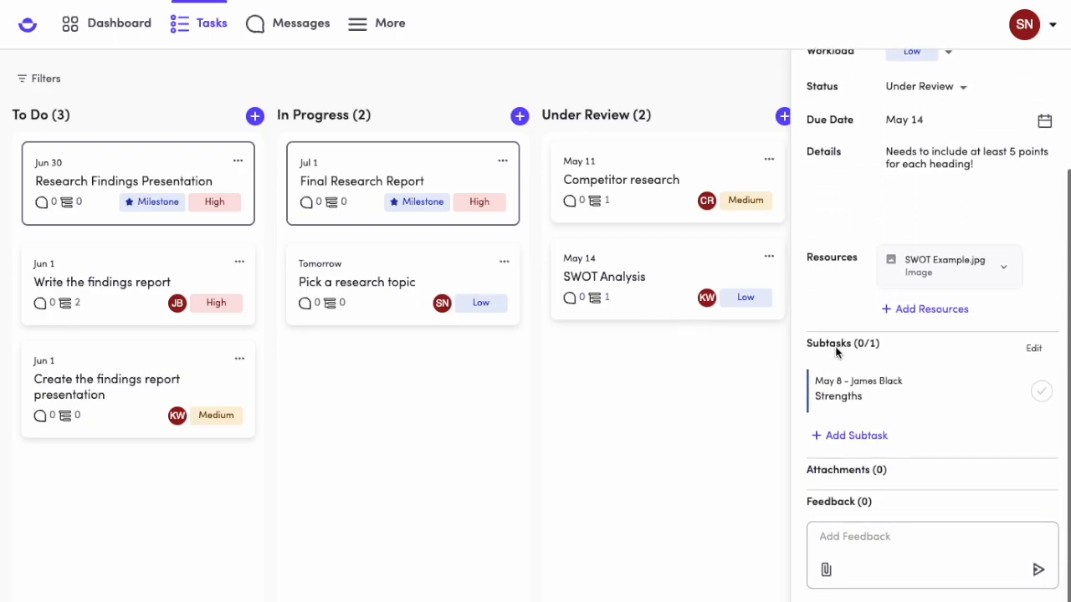
left_click(877, 534)
type("Th")
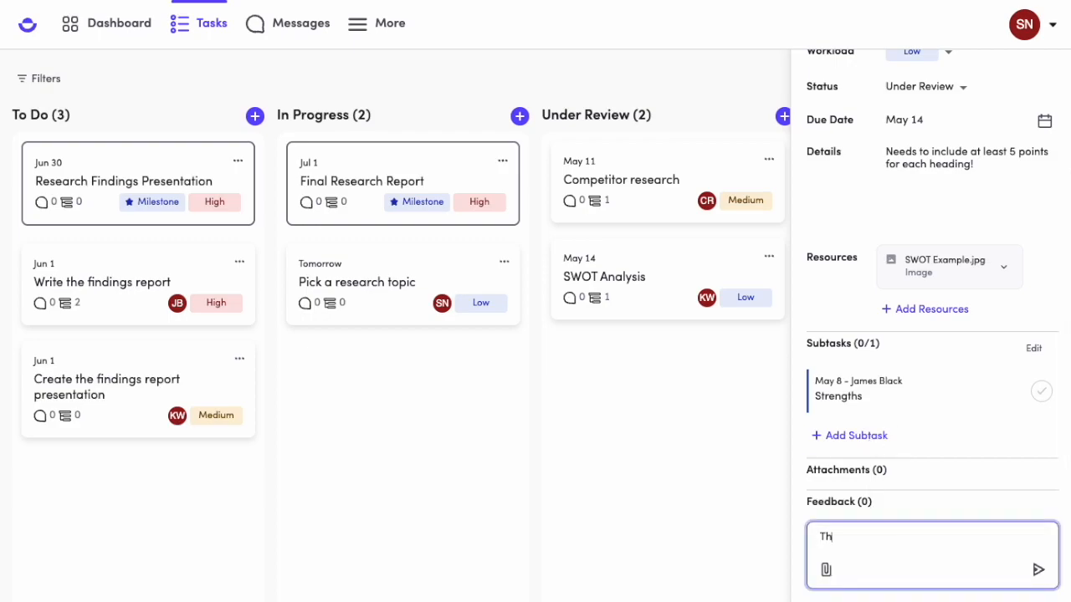
type("is looks great, good to go!")
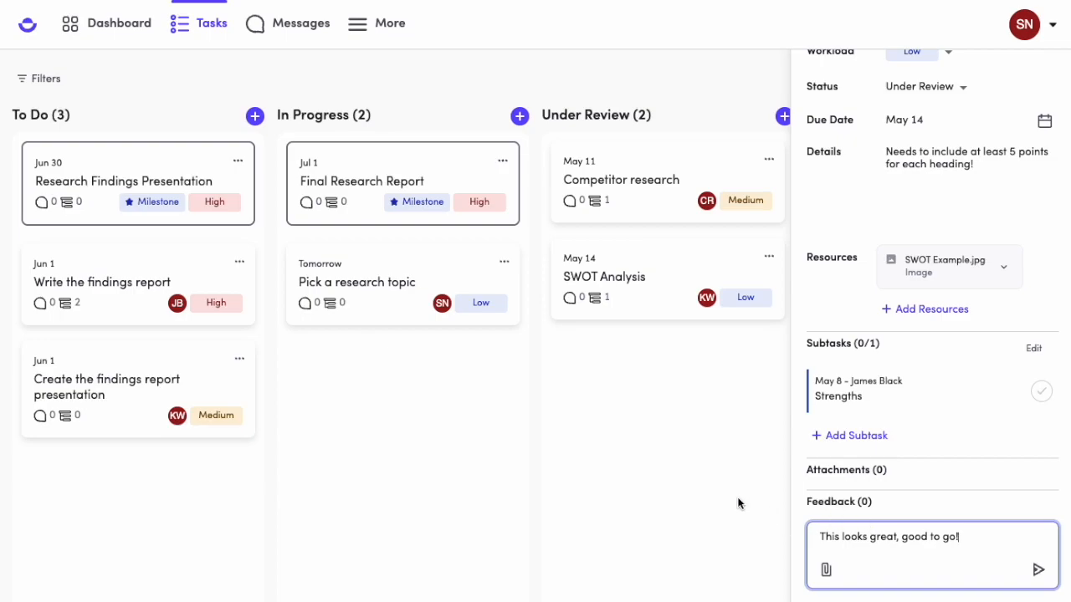
left_click(664, 477)
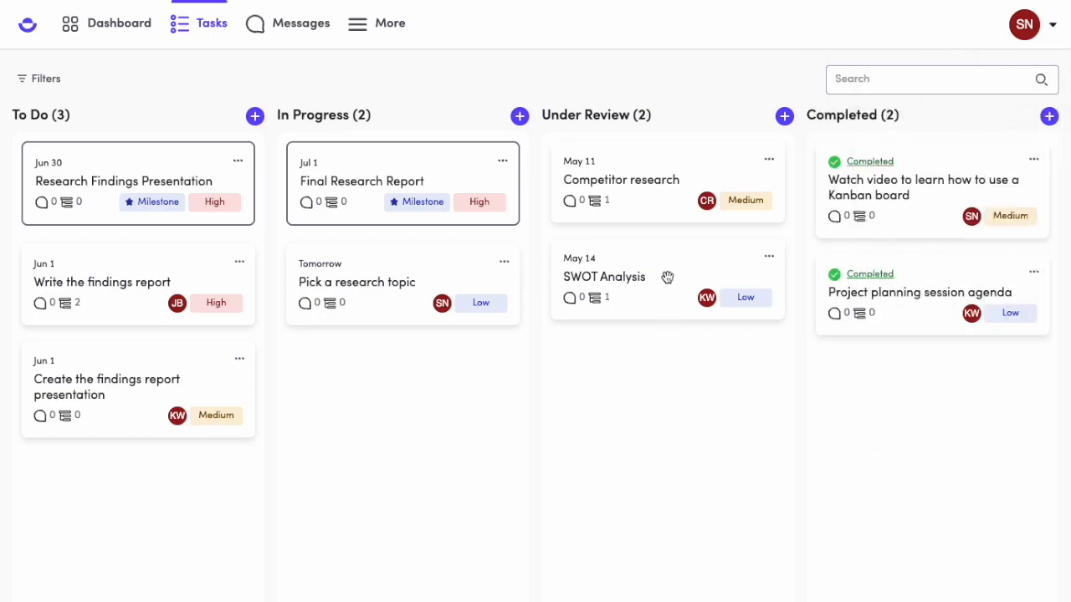
left_click_drag(666, 276, 932, 425)
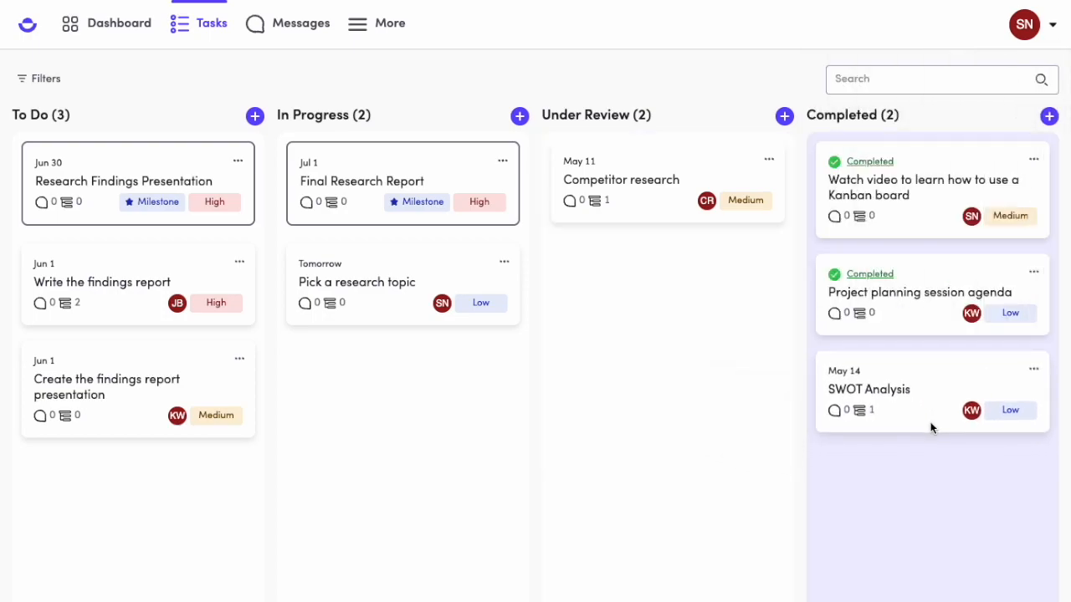